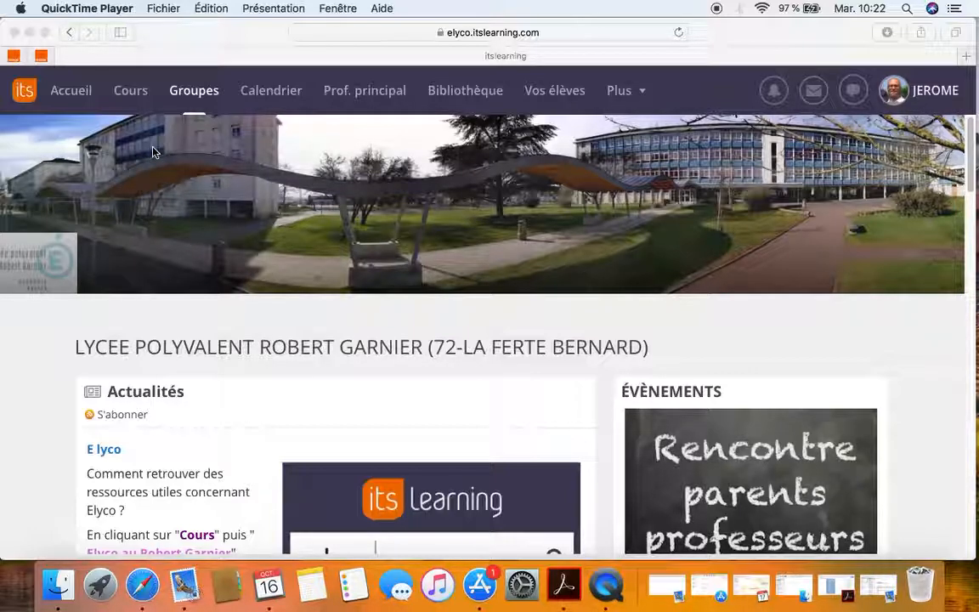
# Open the Electro TMelec course from the course list and show its Plans page
pyautogui.click(127, 93)
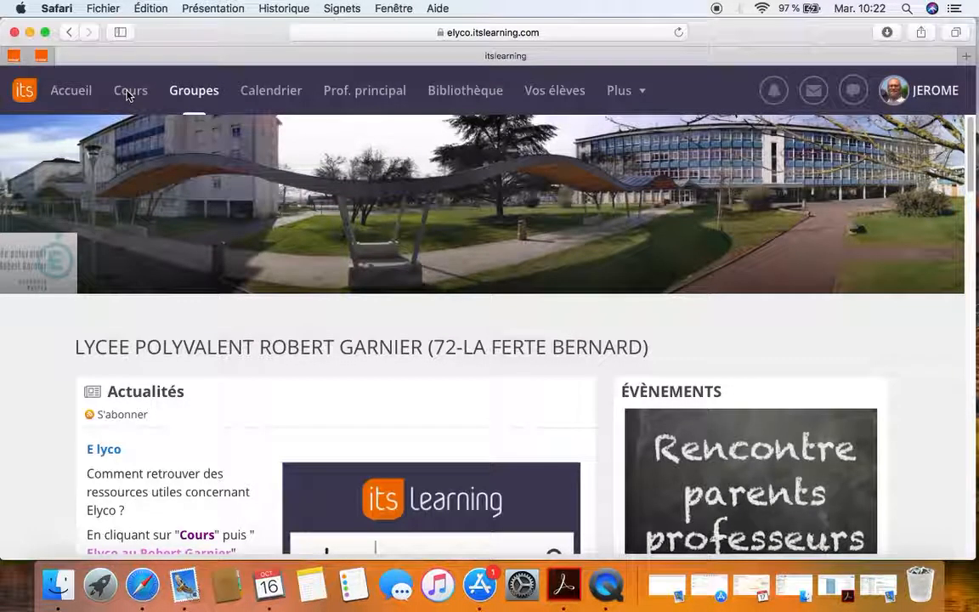
pyautogui.click(127, 95)
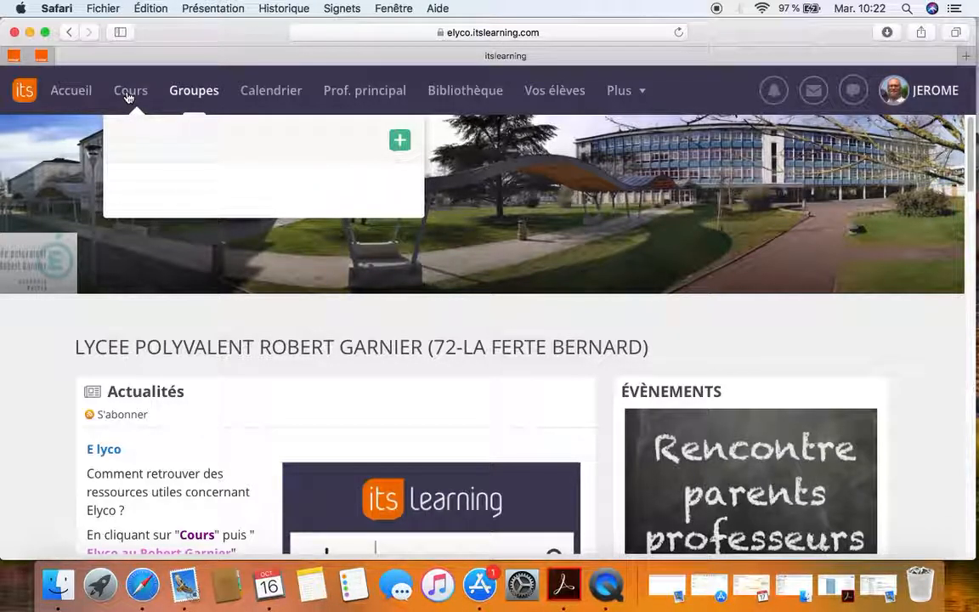
pyautogui.click(126, 100)
pyautogui.click(127, 100)
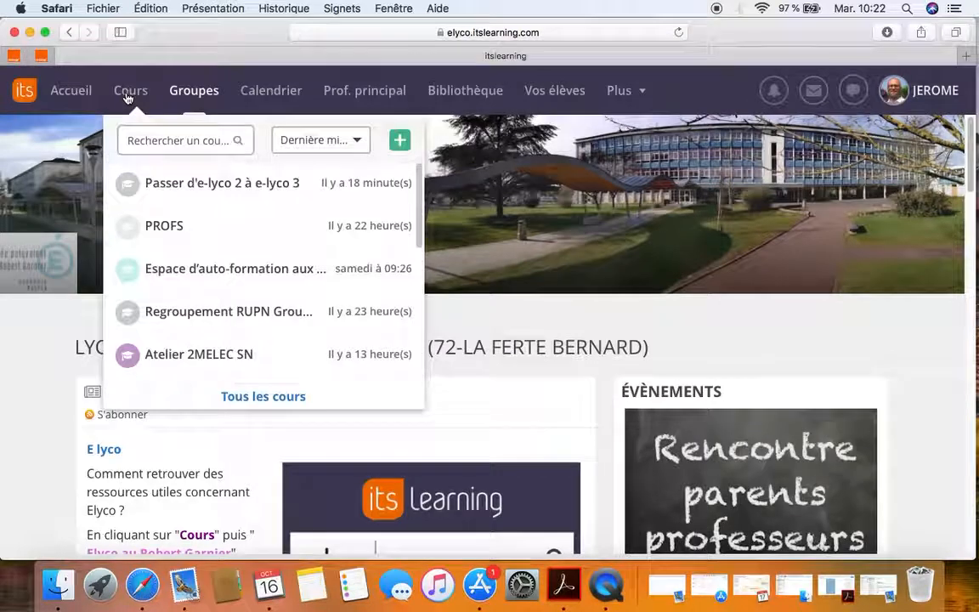
pyautogui.moveTo(417, 212); pyautogui.dragTo(420, 300)
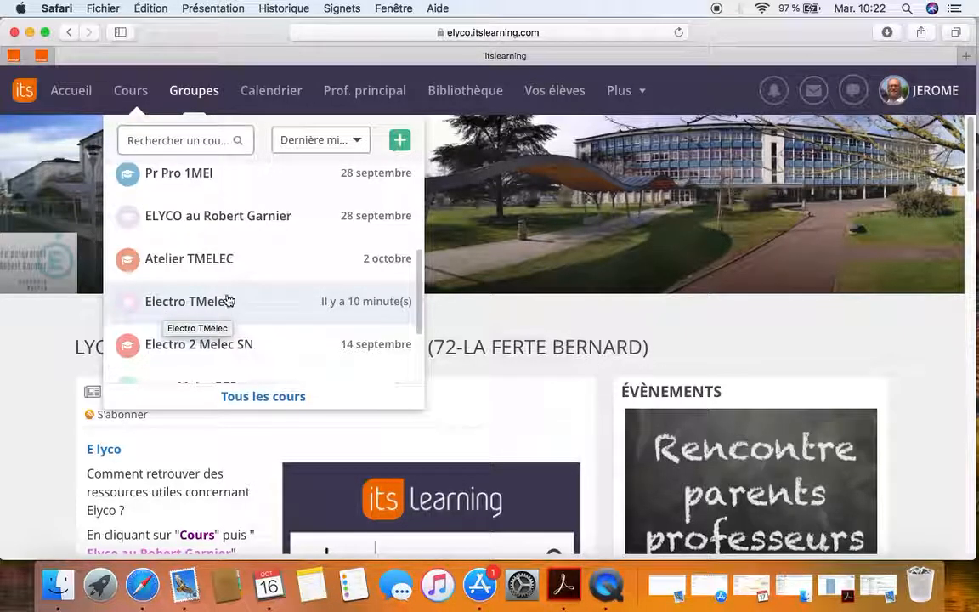
pyautogui.click(180, 303)
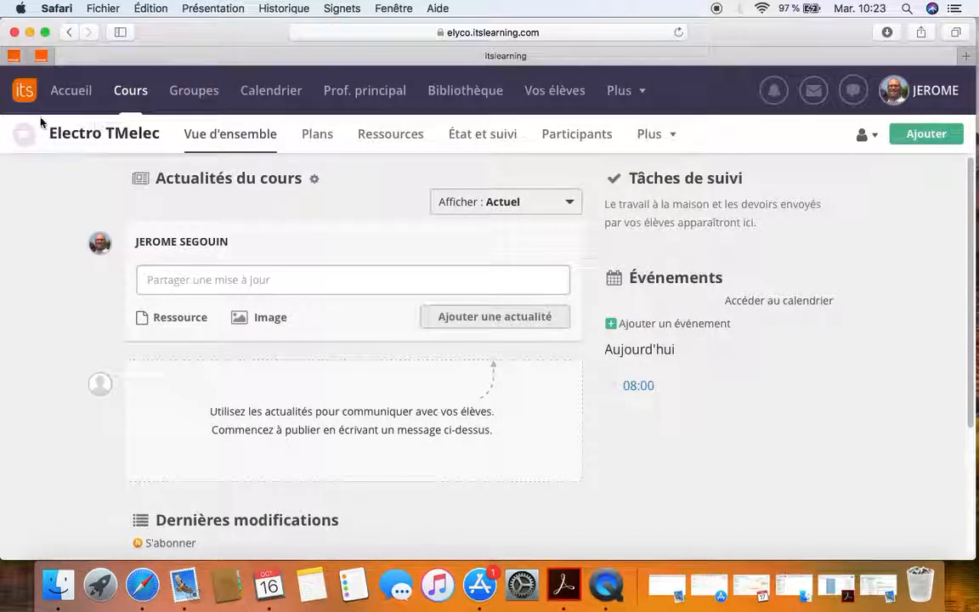
pyautogui.click(317, 135)
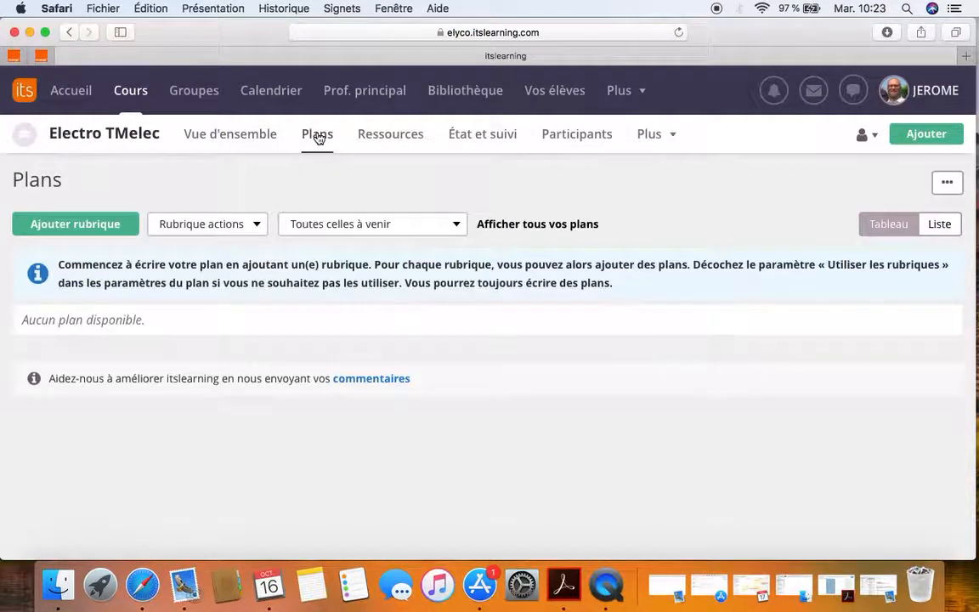
# Add a rubric titled "remplacer un appareil de distribution" to the course plans and save it
pyautogui.click(92, 221)
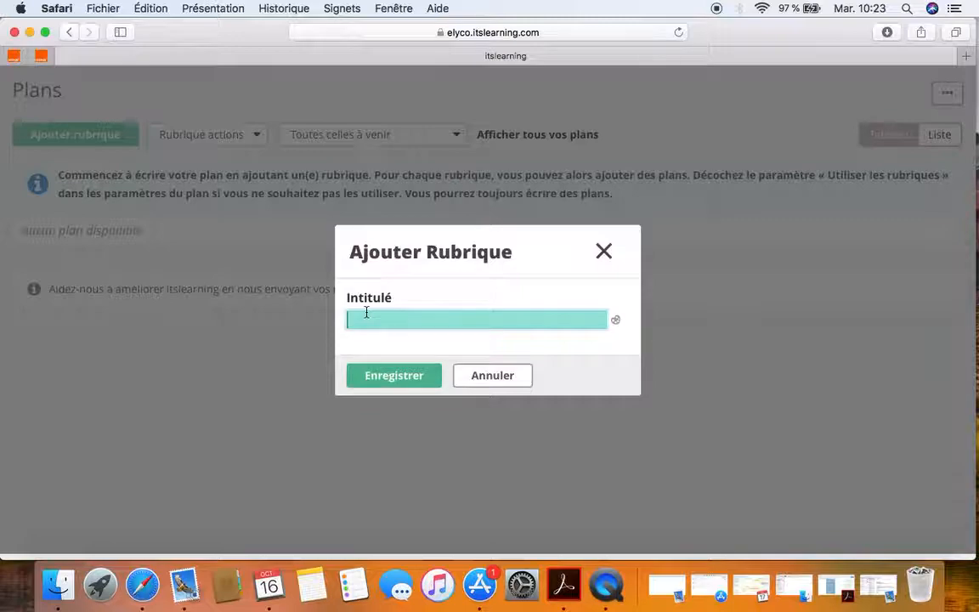
pyautogui.write('remplacer un appareil de distribution')
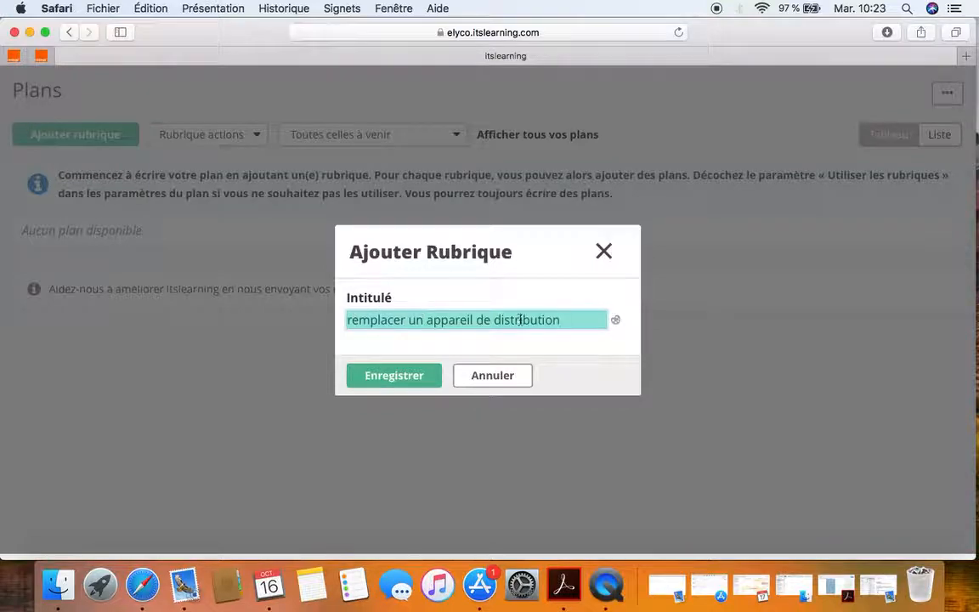
pyautogui.click(421, 375)
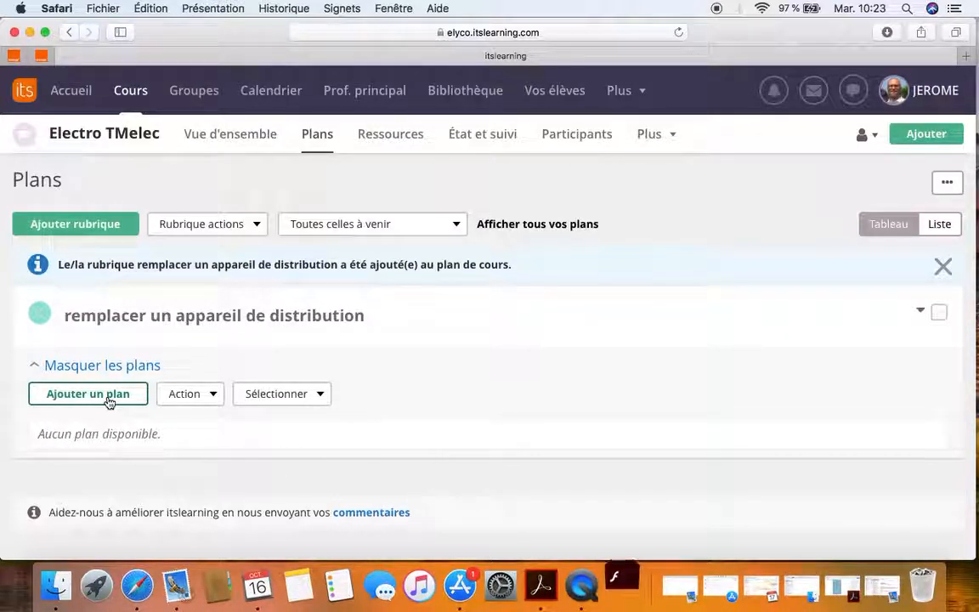
# Force the newly launched background application in the Dock to quit
pyautogui.rightClick(627, 588)
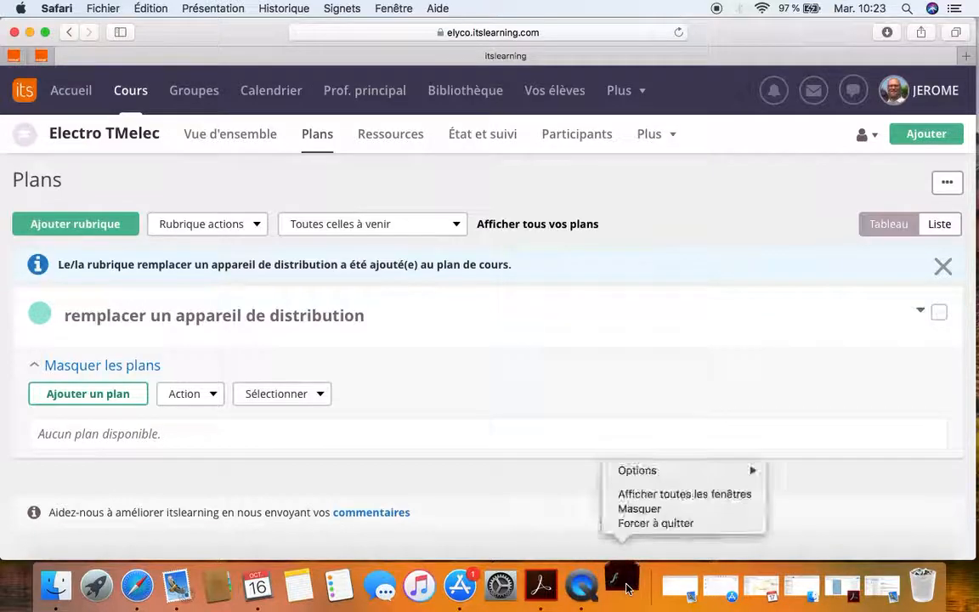
pyautogui.click(631, 526)
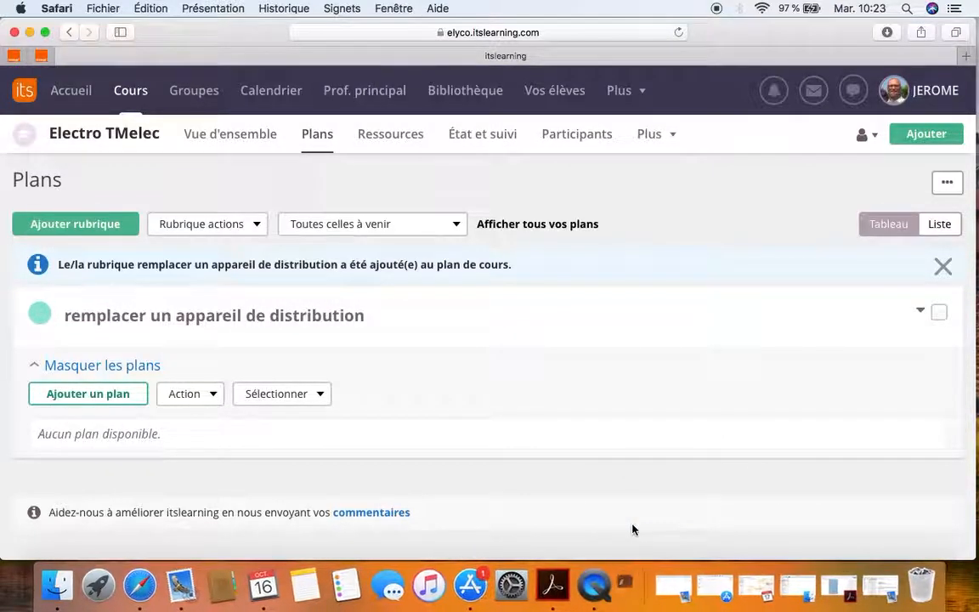
# Add a plan named "preparation au remplacement" under the rubric "remplacer un appareil de distribution"
pyautogui.click(73, 395)
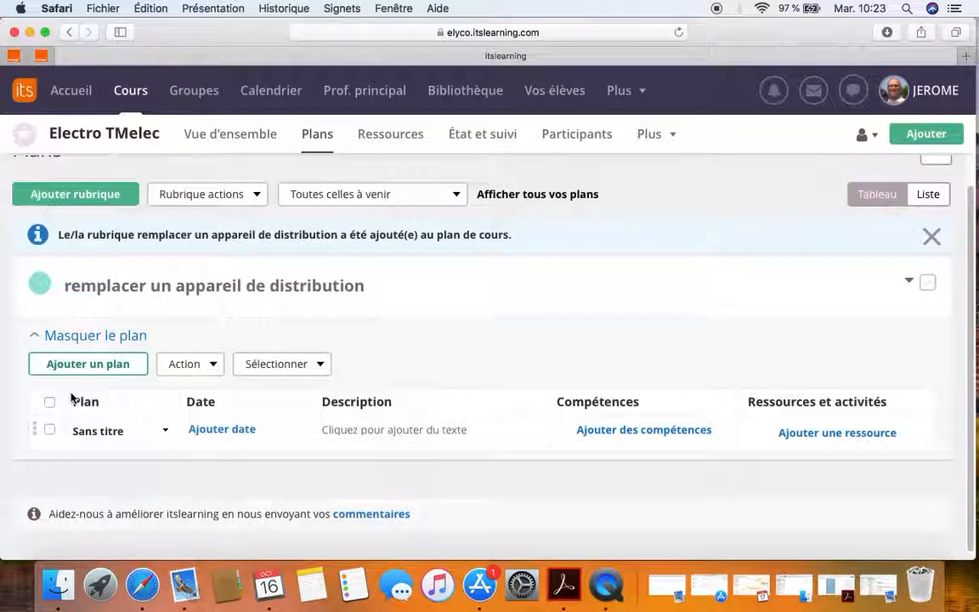
pyautogui.click(102, 431)
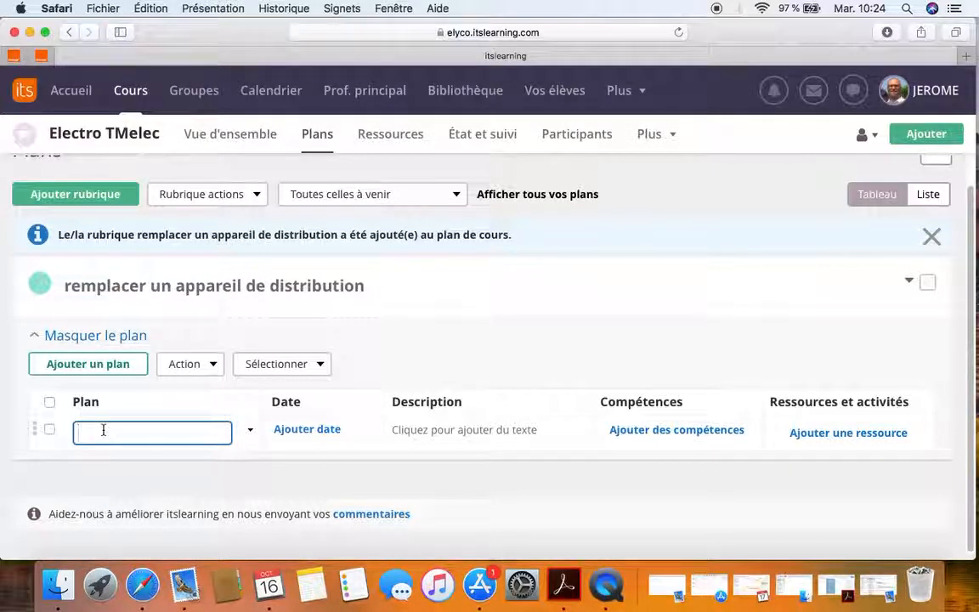
pyautogui.write('preparation au remplacement')
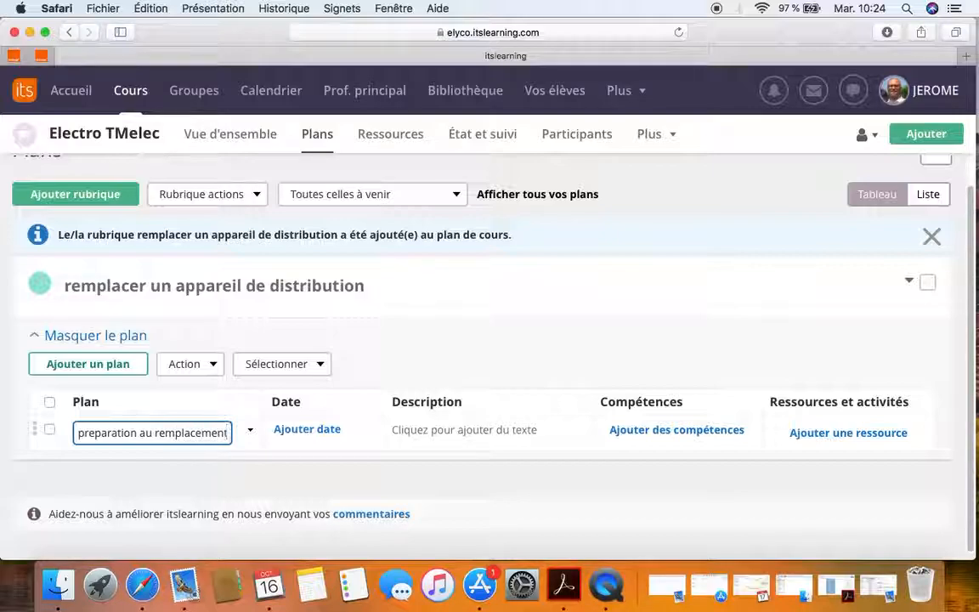
pyautogui.press('Return')
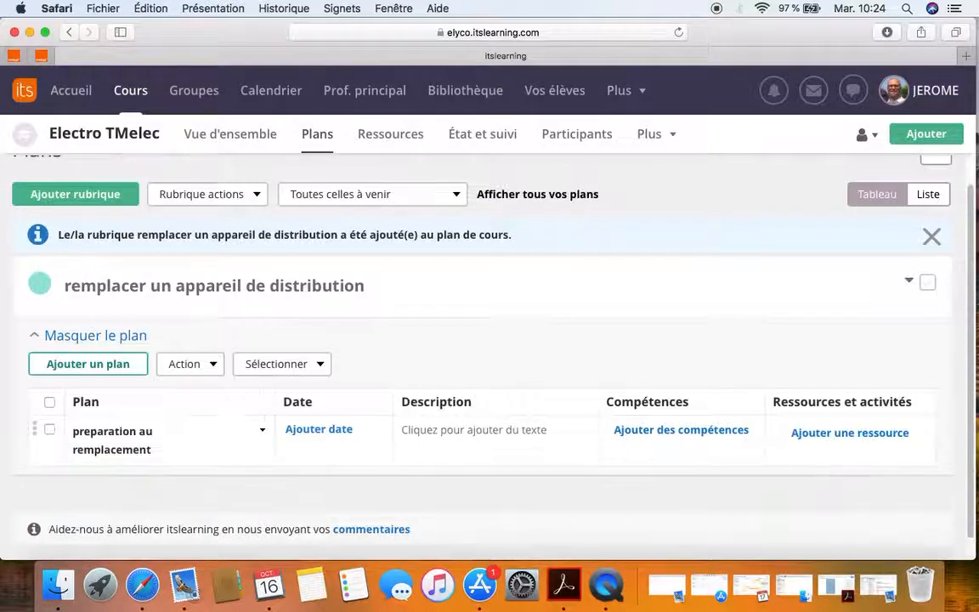
# Add a second plan named "intervention à l'atelier" under the same rubric
pyautogui.click(68, 365)
pyautogui.scroll(-2, 80, 408)
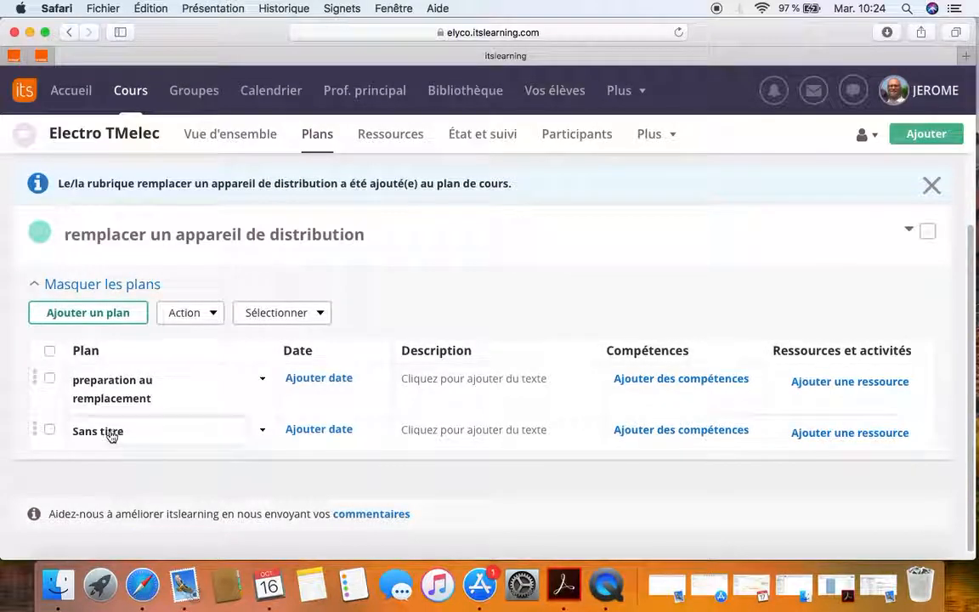
pyautogui.click(109, 434)
pyautogui.write('inter')
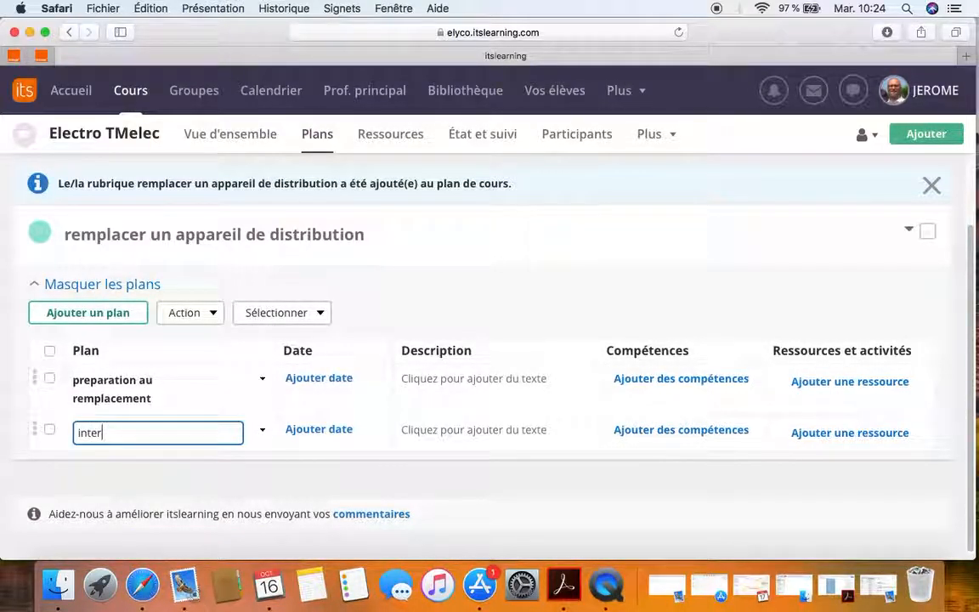
pyautogui.write("vention à l'atelier")
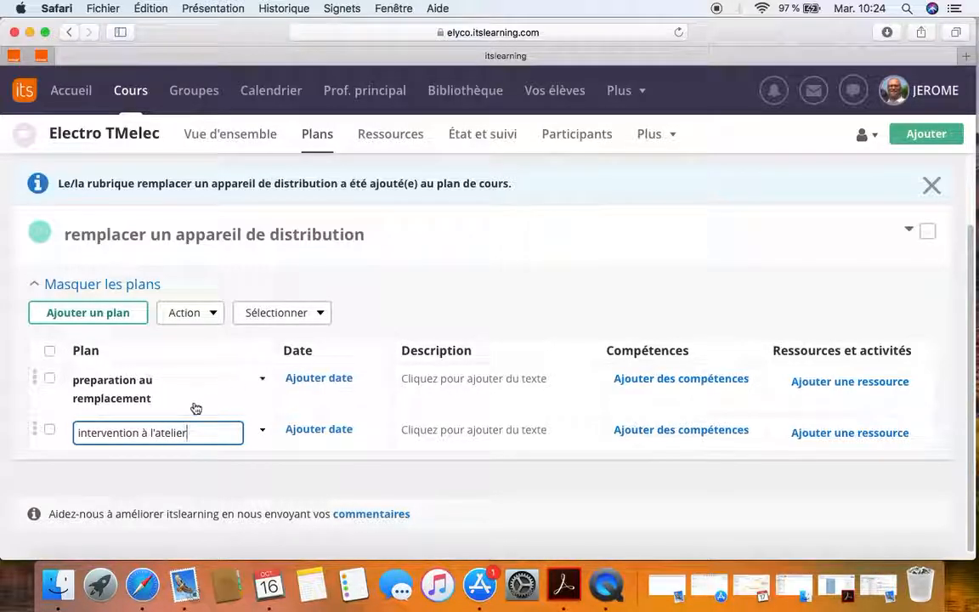
pyautogui.click(140, 491)
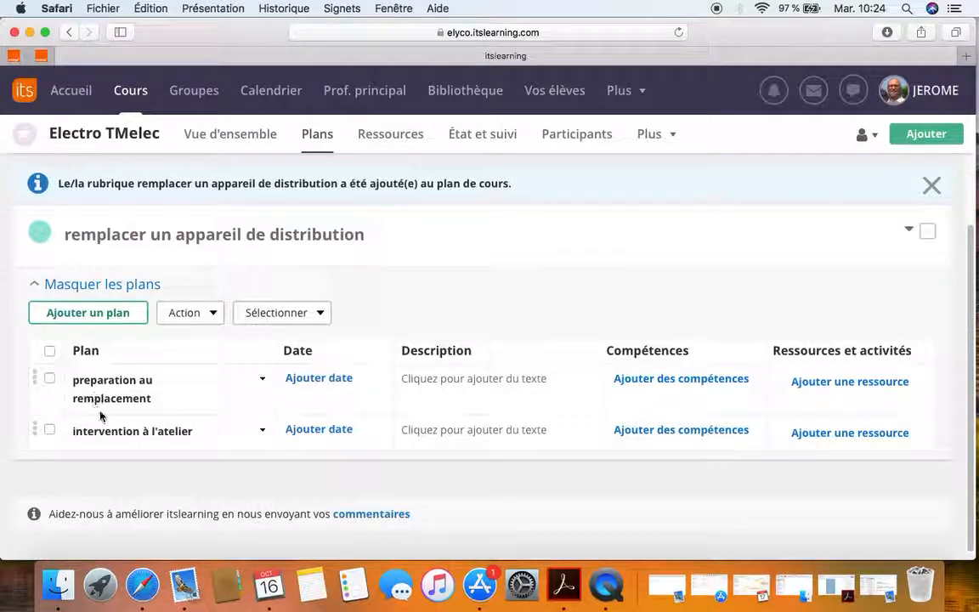
# Examine all resource and activity types that can be created for the "preparation au remplacement" plan, then close the selection window
pyautogui.click(884, 382)
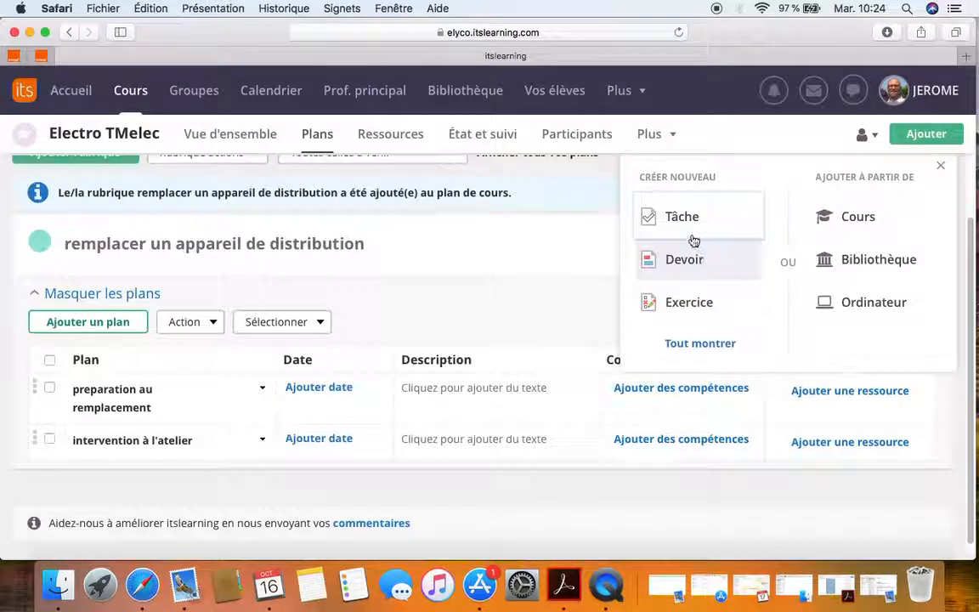
pyautogui.click(695, 345)
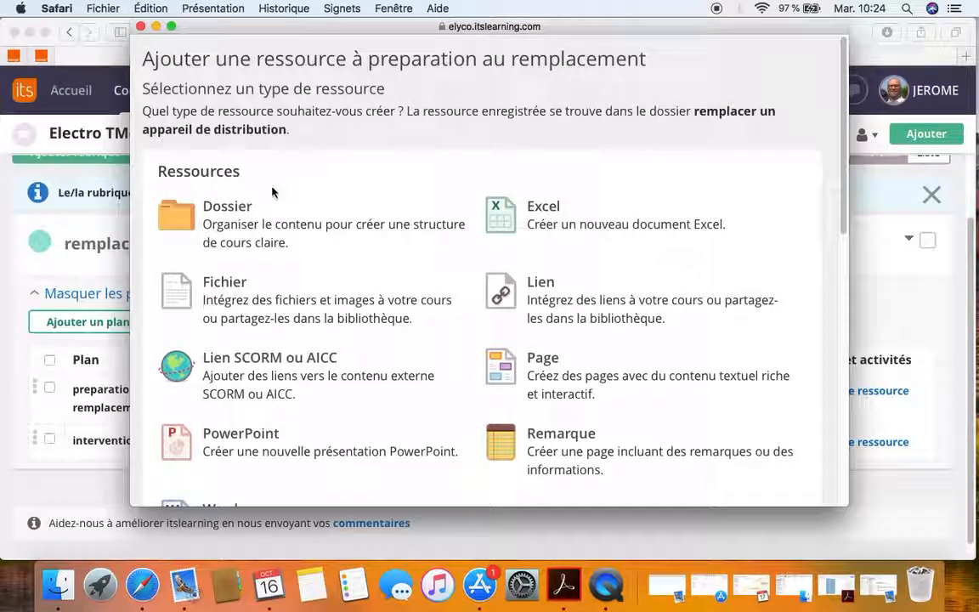
pyautogui.scroll(-2, 829, 204)
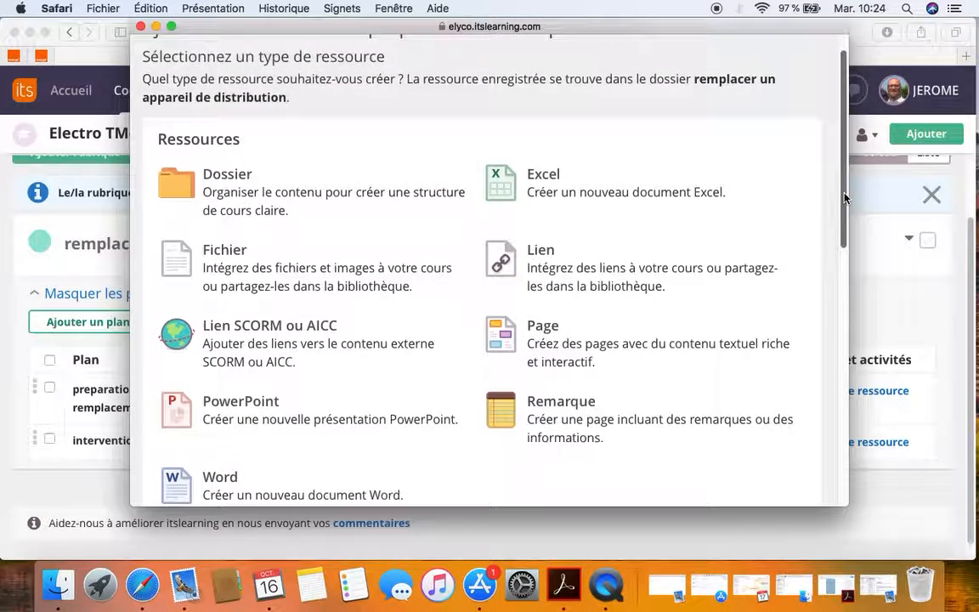
pyautogui.scroll(-2, 845, 203)
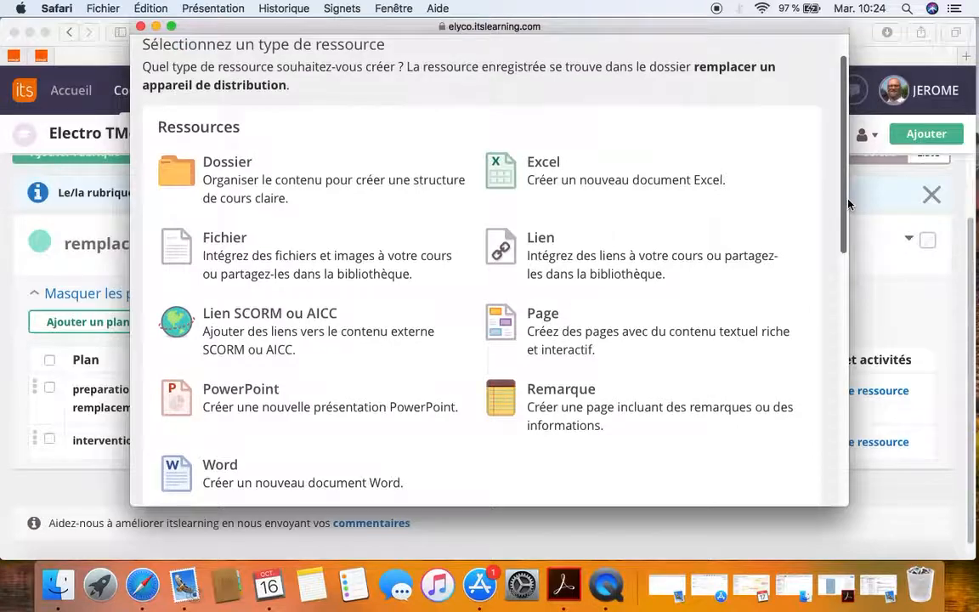
pyautogui.scroll(-4, 846, 209)
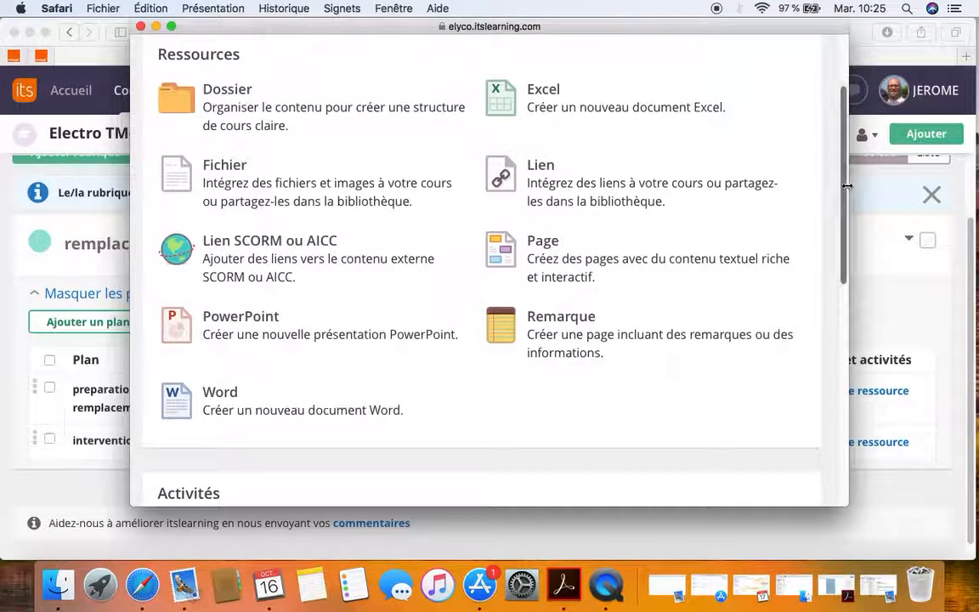
pyautogui.scroll(-3, 842, 195)
pyautogui.moveTo(837, 227); pyautogui.dragTo(811, 355)
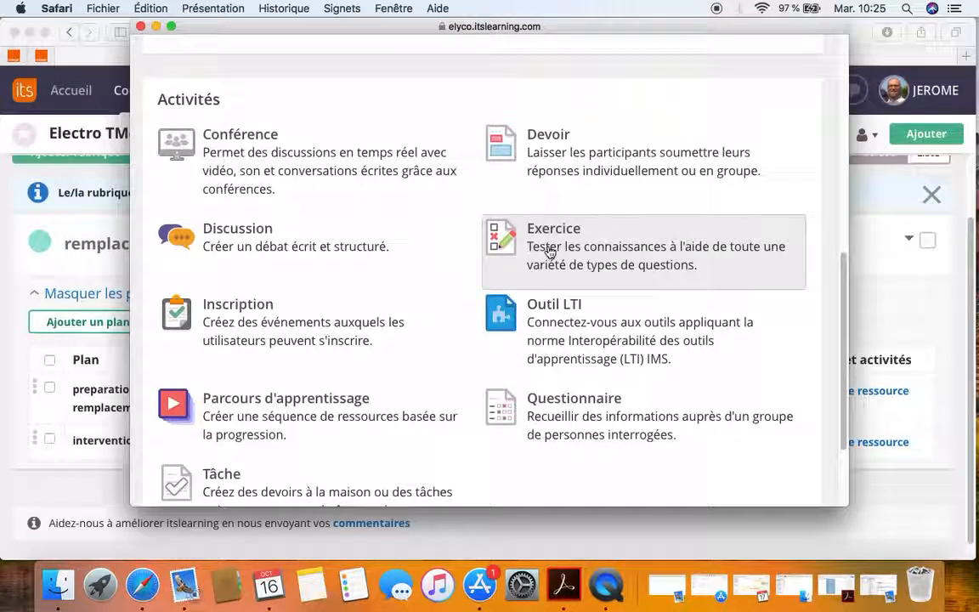
pyautogui.scroll(-2, 510, 194)
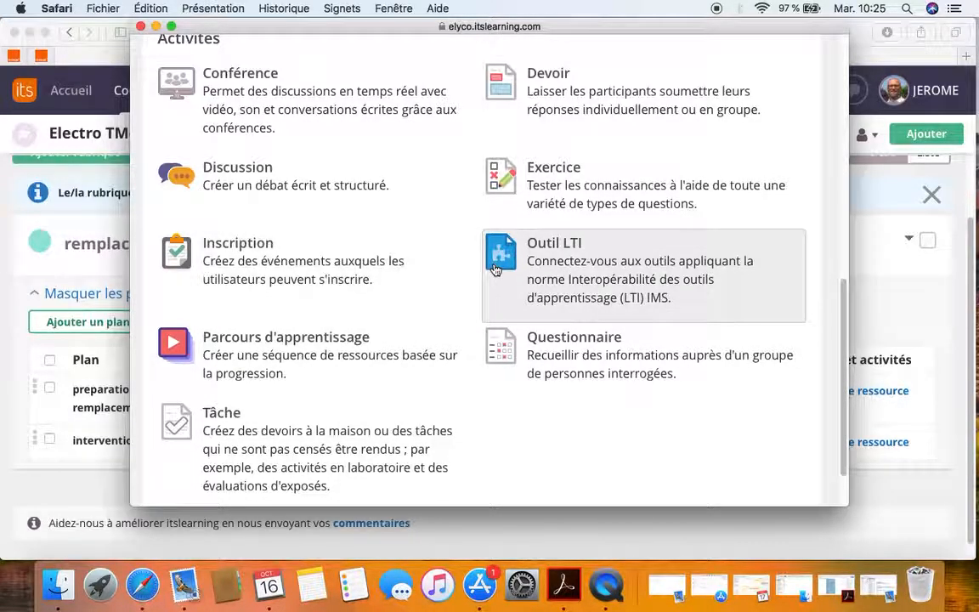
pyautogui.scroll(-1, 496, 270)
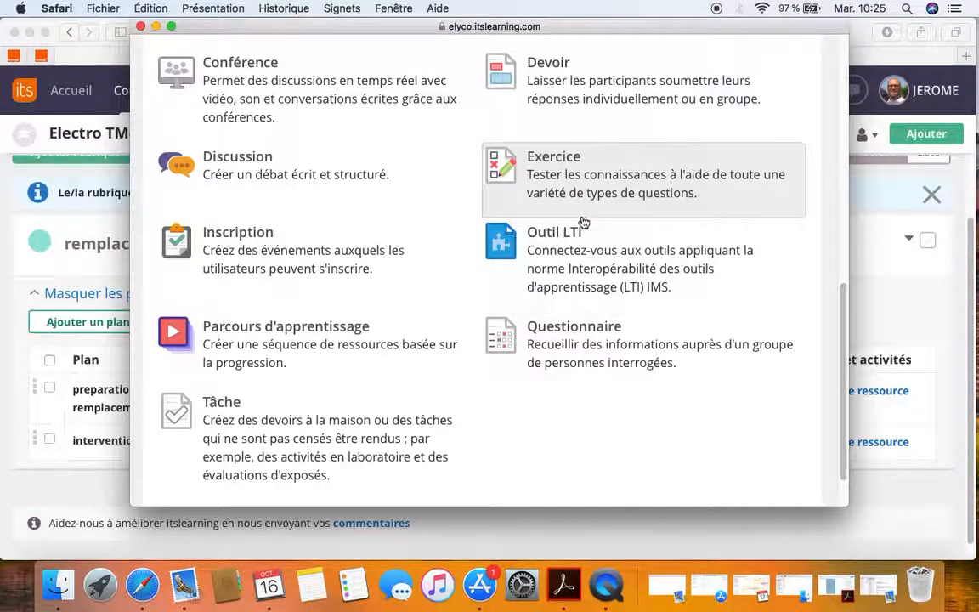
pyautogui.scroll(5, 585, 223)
pyautogui.scroll(10, 585, 222)
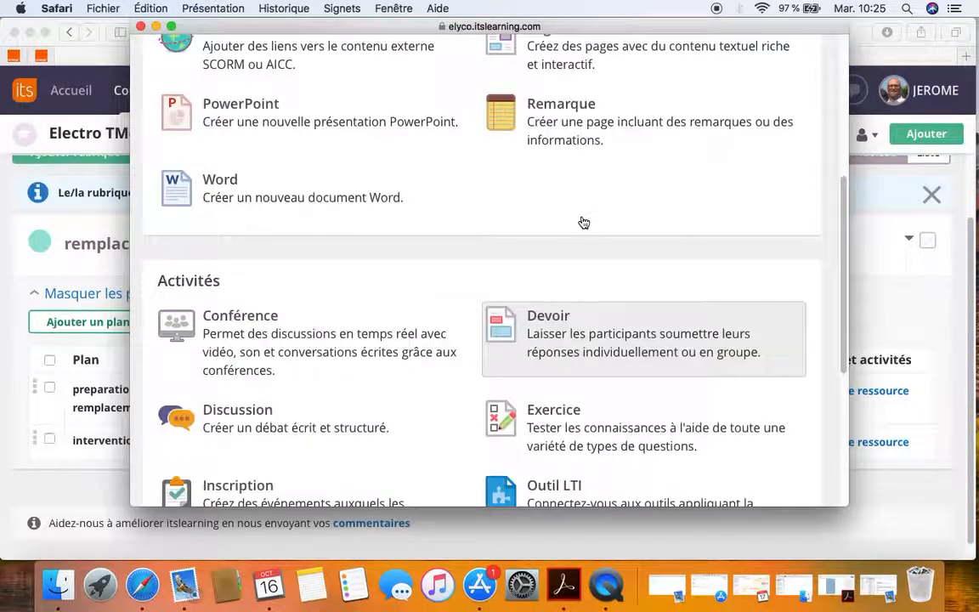
pyautogui.click(140, 26)
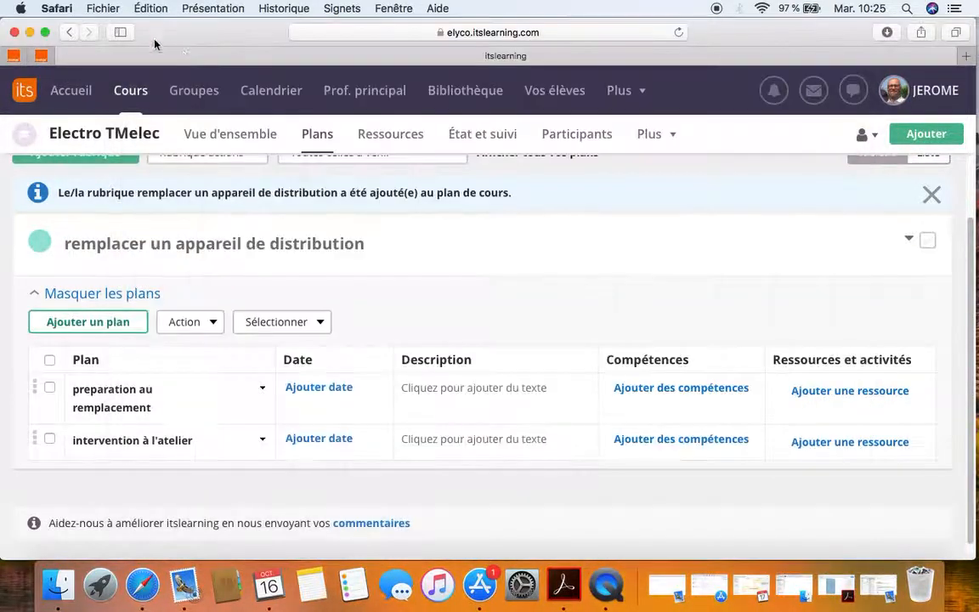
# Attach the PDF "Appareils de distribution elv" from the computer's desktop folder to the "preparation au remplacement" plan
pyautogui.click(851, 392)
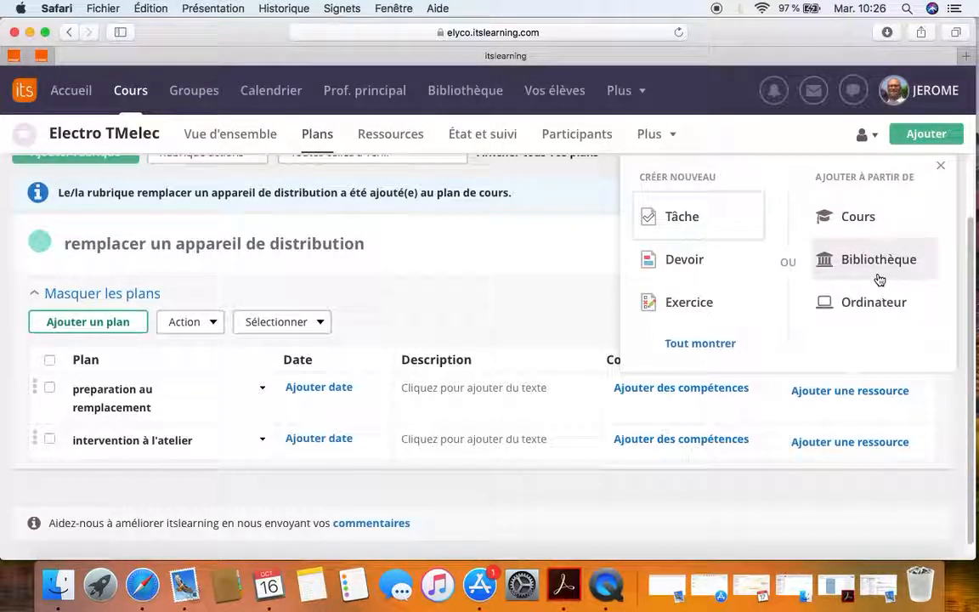
pyautogui.click(875, 303)
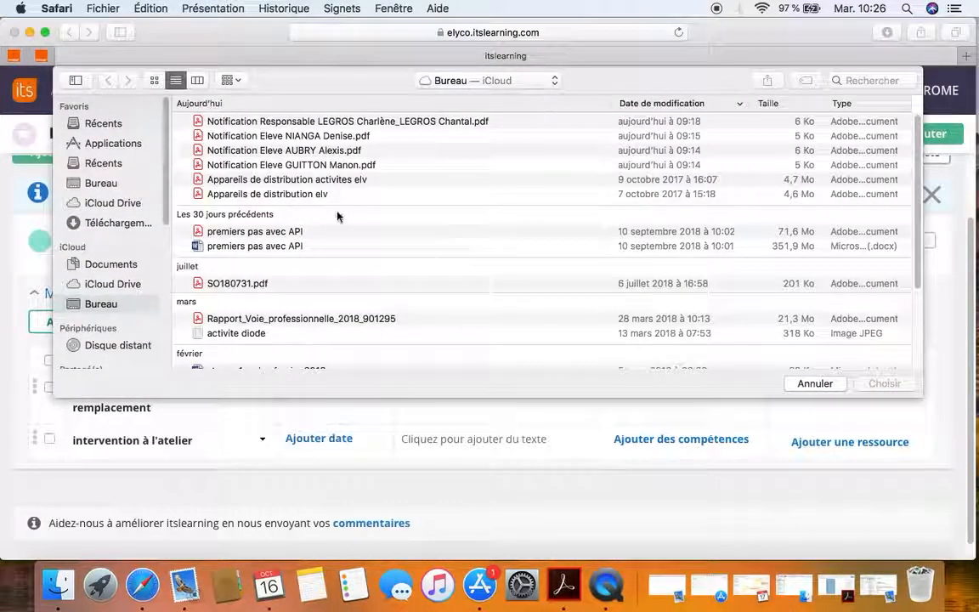
pyautogui.click(261, 195)
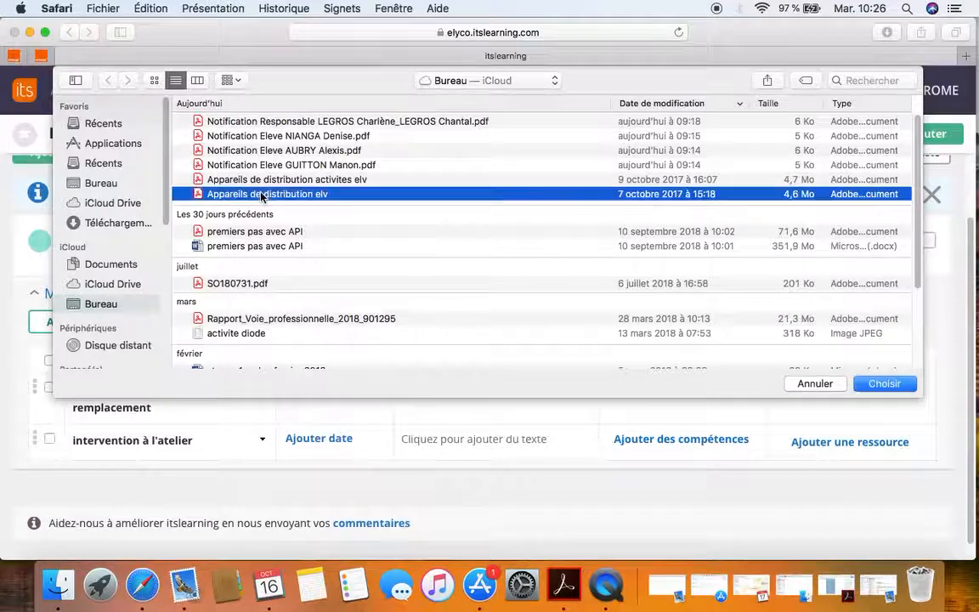
pyautogui.click(882, 384)
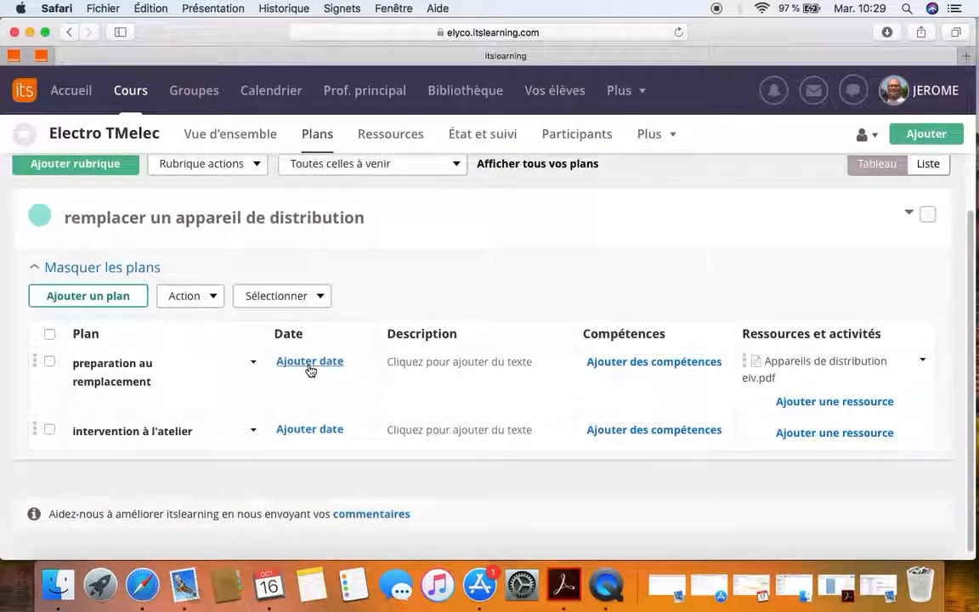
# Schedule the "preparation au remplacement" plan for 16/10/2018 from 08:00 to 11:00
pyautogui.click(309, 363)
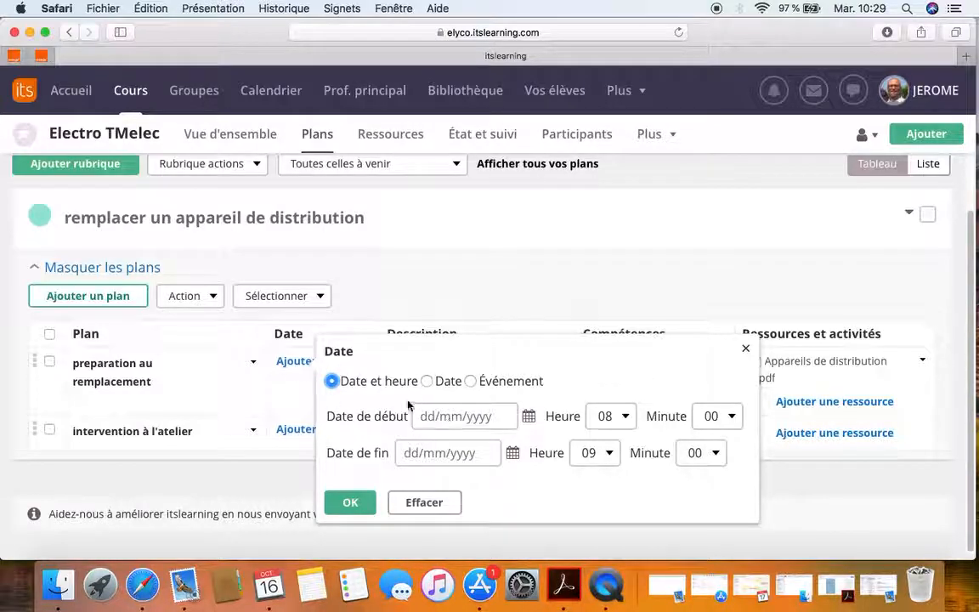
pyautogui.click(534, 421)
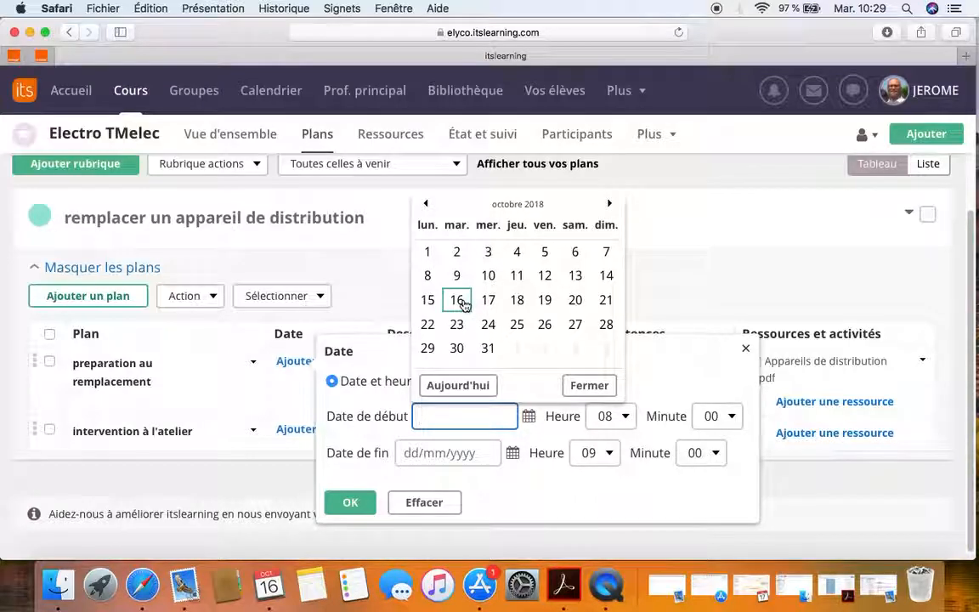
pyautogui.click(463, 301)
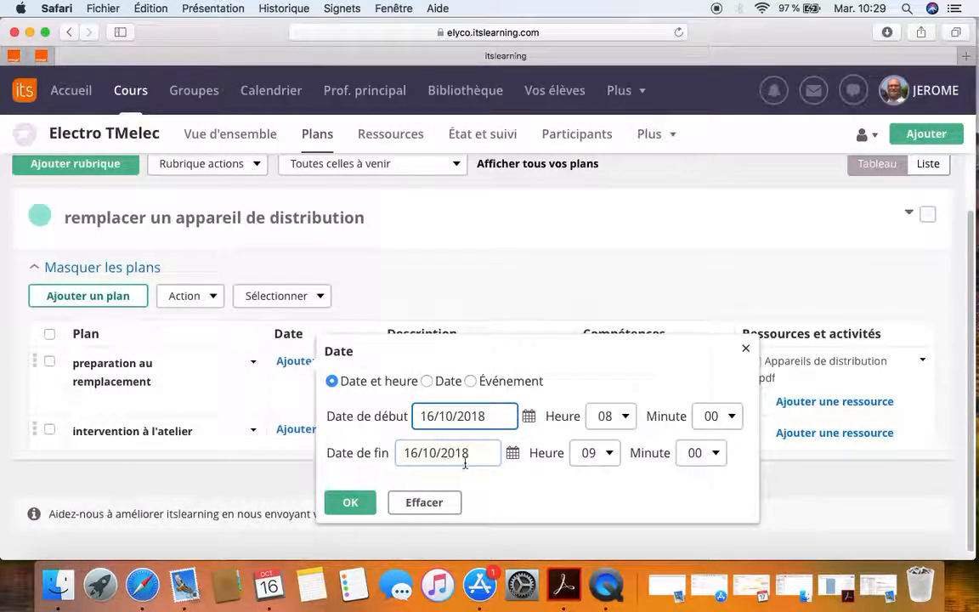
pyautogui.click(513, 456)
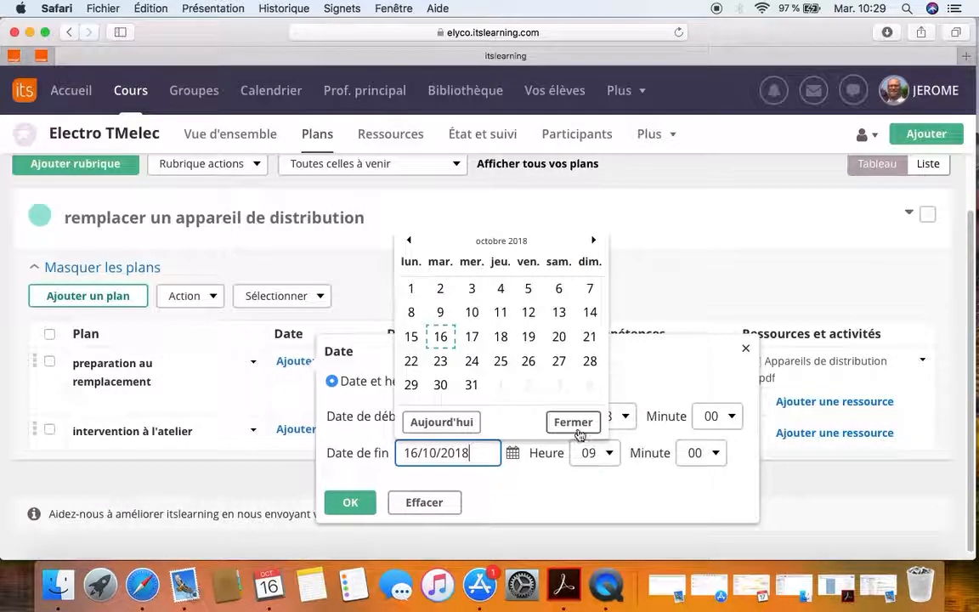
pyautogui.click(576, 425)
pyautogui.click(608, 458)
pyautogui.click(594, 503)
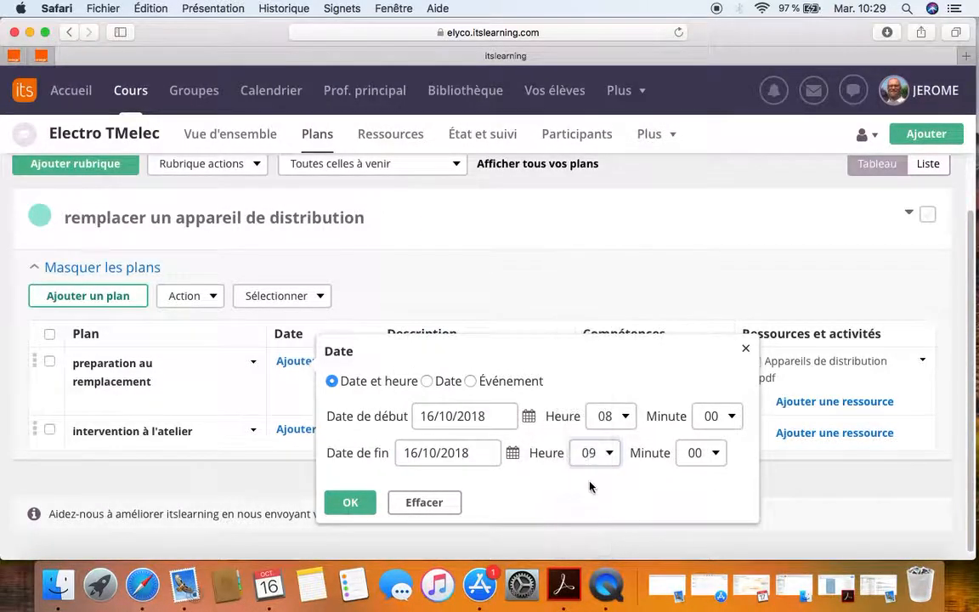
pyautogui.click(355, 503)
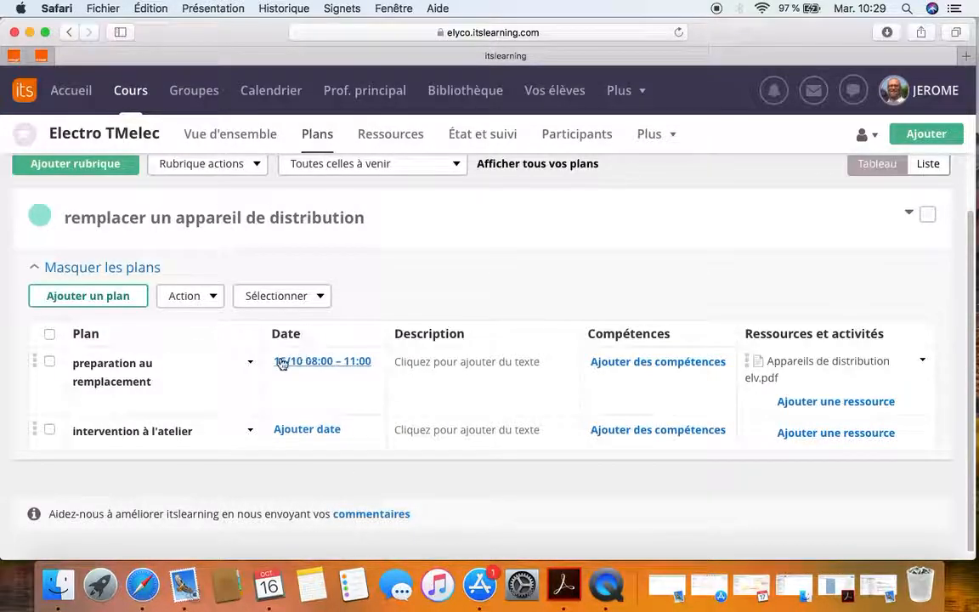
# Describe the "preparation au remplacement" plan as "cette activité va préparer le remplacement du disjoncteur du TGBT"
pyautogui.click(437, 367)
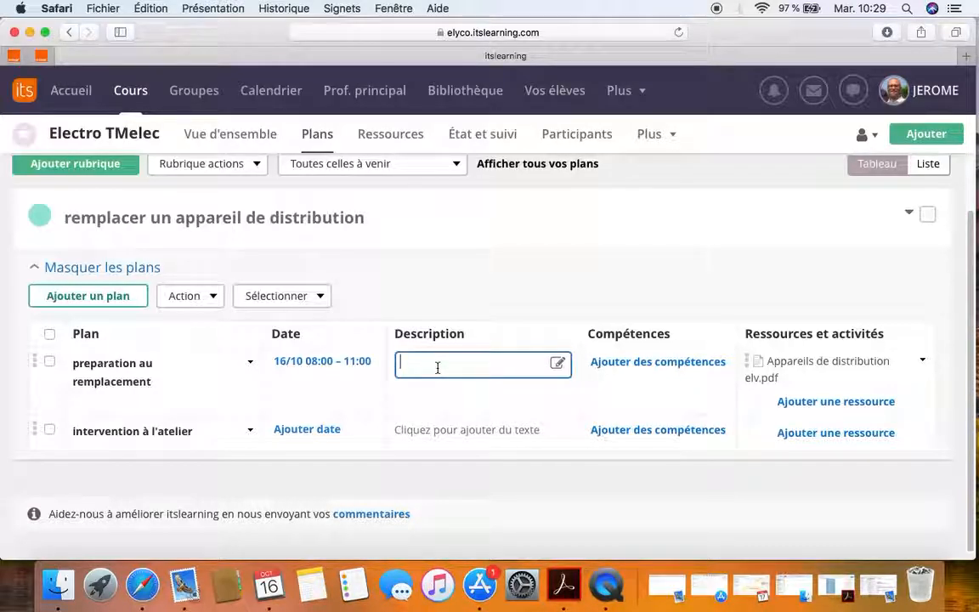
pyautogui.write('ce')
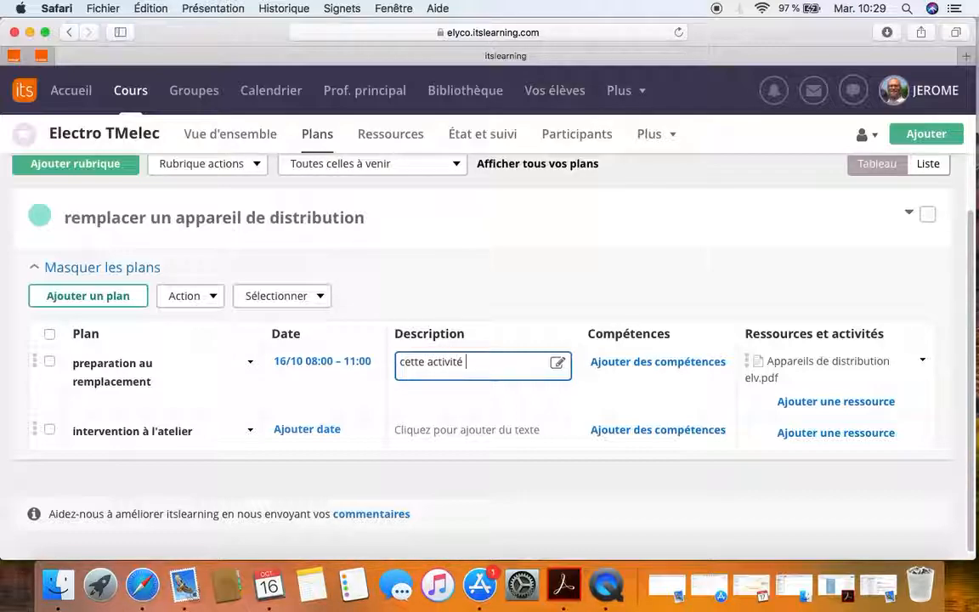
pyautogui.write('tte activité va préparer ')
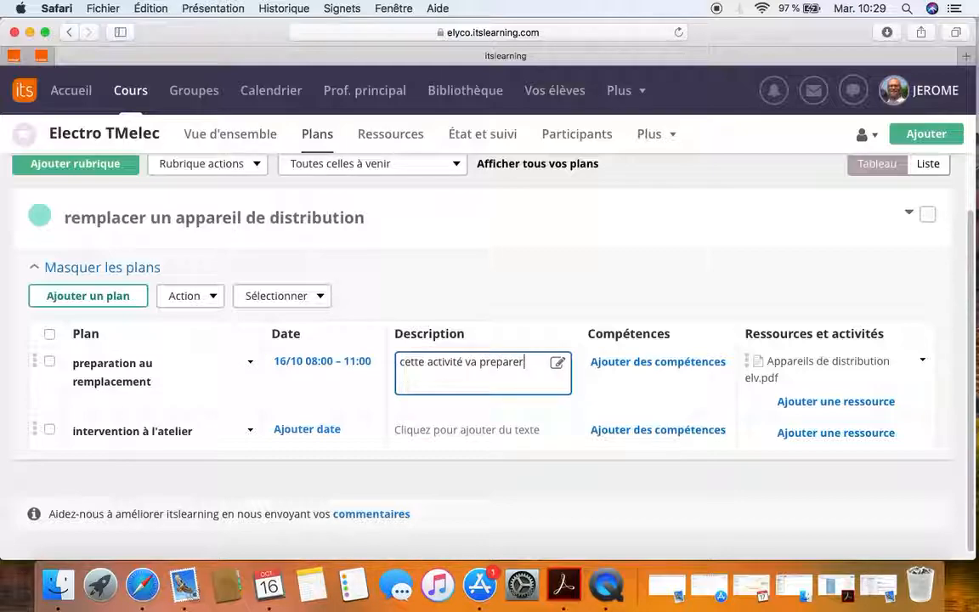
pyautogui.write('le remplacement du disjoncteur')
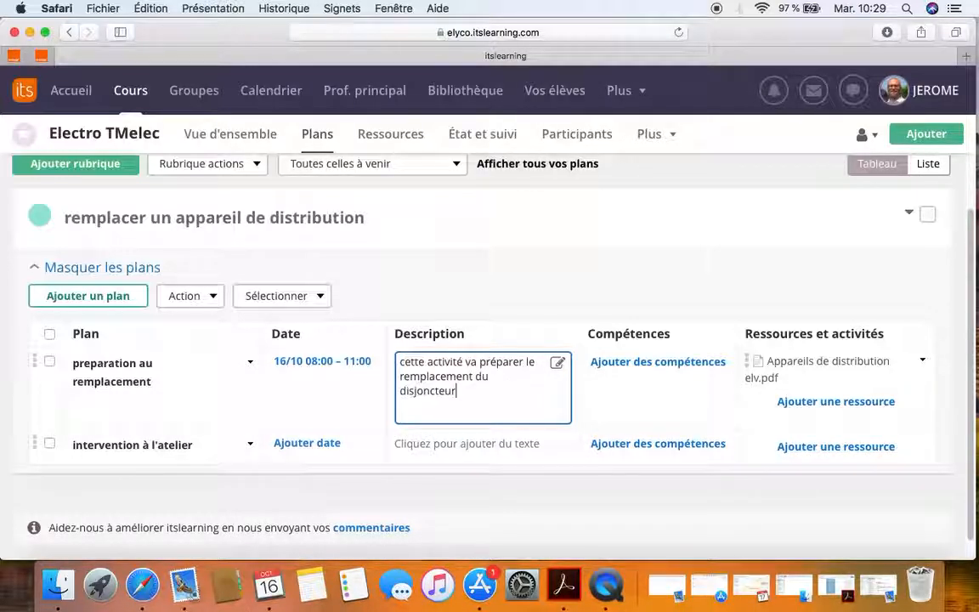
pyautogui.write(' du TGBT')
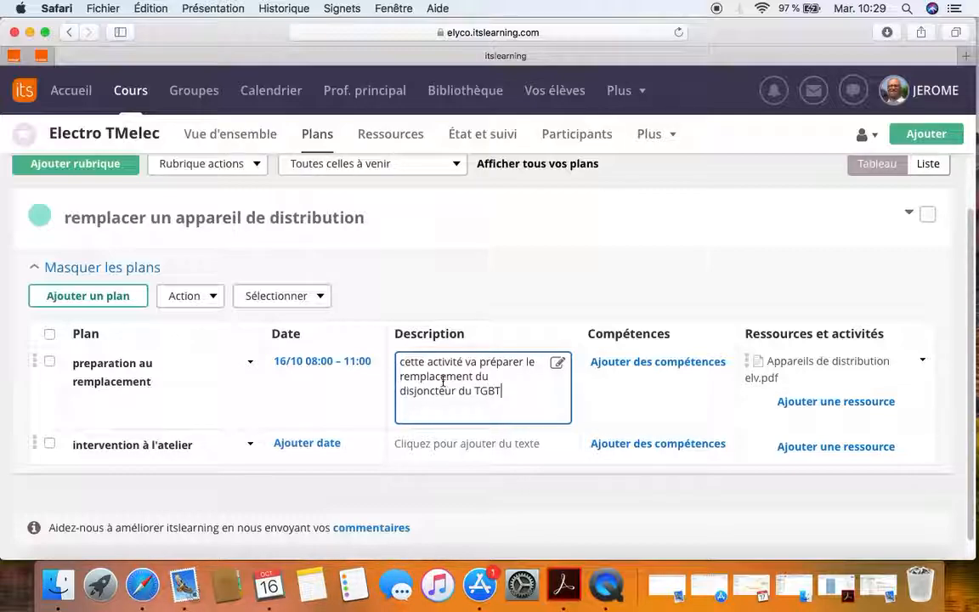
pyautogui.click(595, 407)
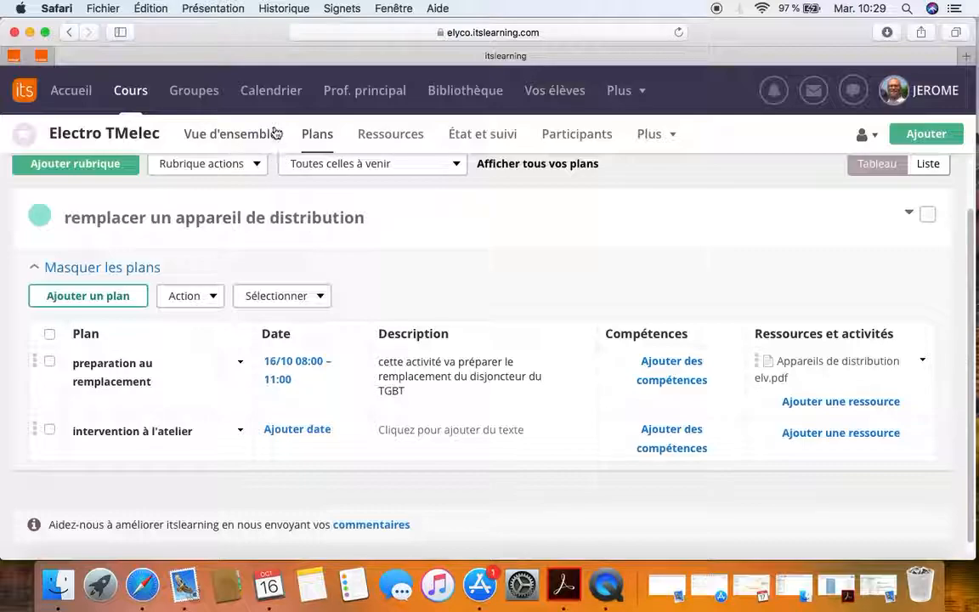
# Check the plan details attached to the Electro TMelec session on 16 October in the calendar, then view the calendar's weekly plans
pyautogui.click(269, 94)
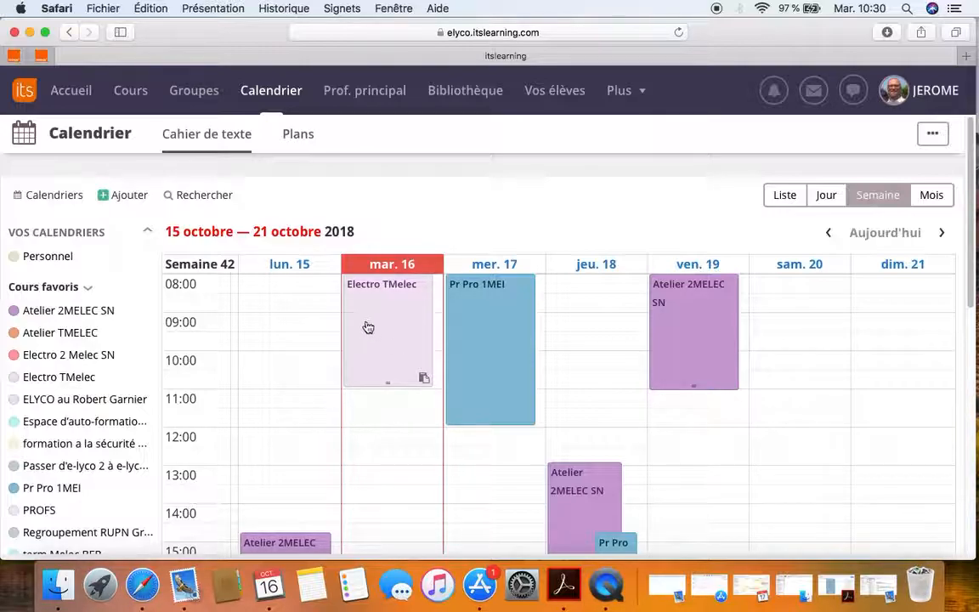
pyautogui.scroll(-5, 305, 329)
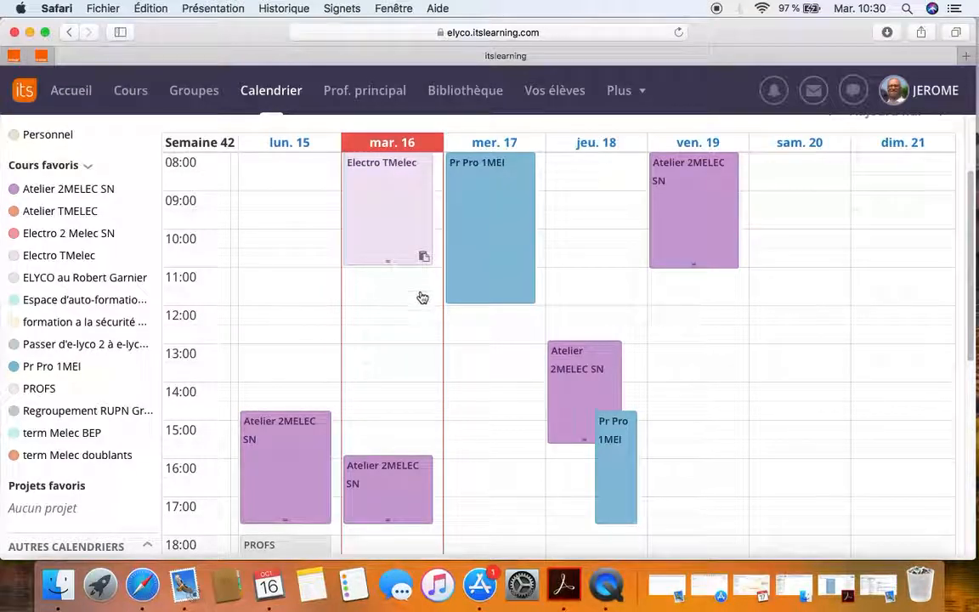
pyautogui.click(423, 257)
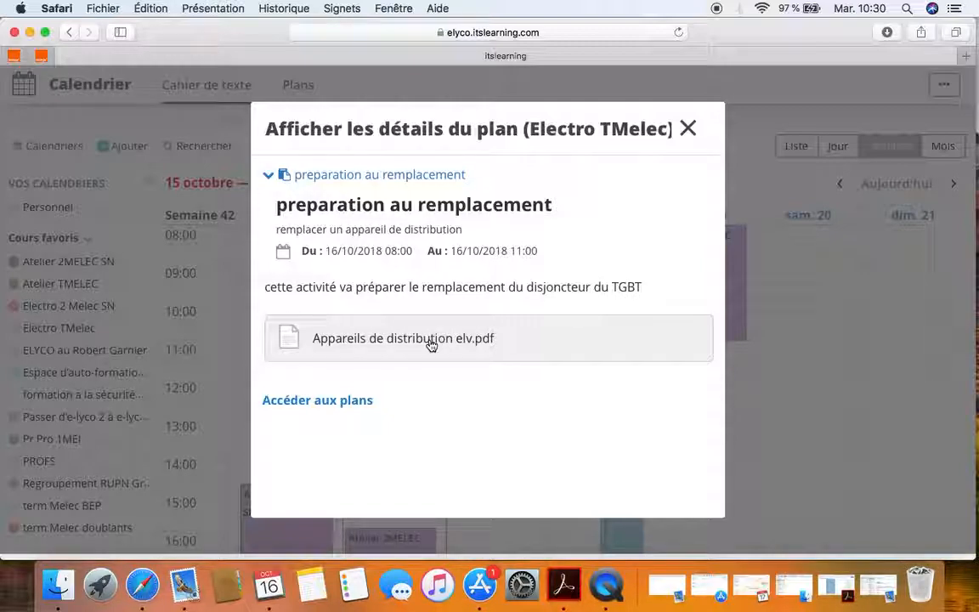
pyautogui.click(688, 130)
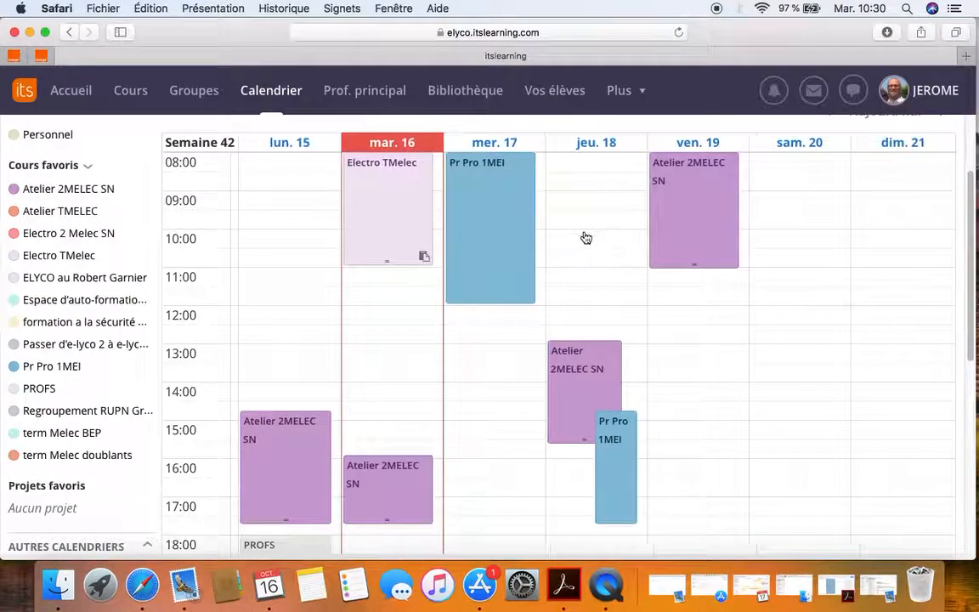
pyautogui.scroll(3, 377, 234)
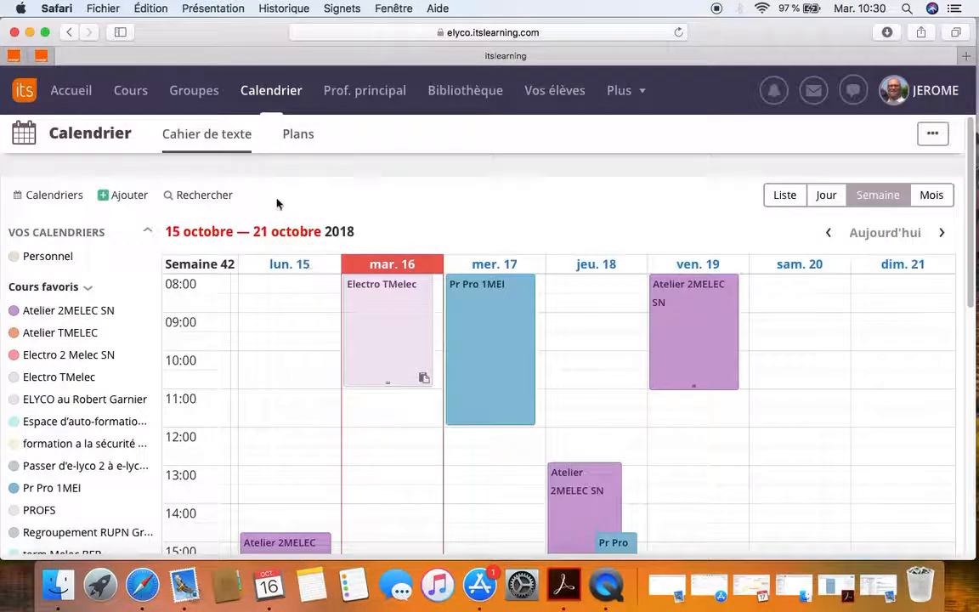
pyautogui.click(296, 136)
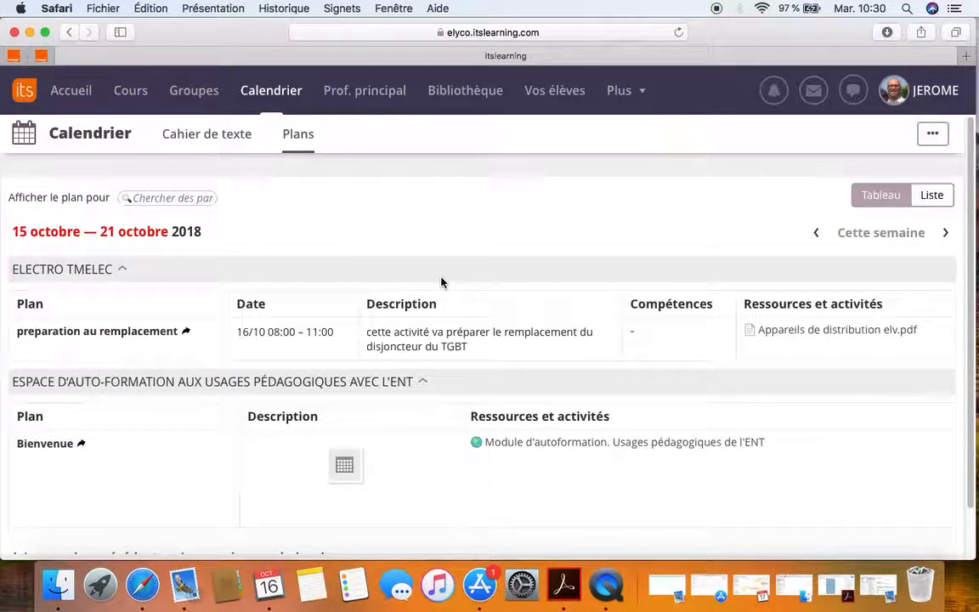
# Review the current plan on the Electro TMelec course overview, then return to the course's plans
pyautogui.click(141, 93)
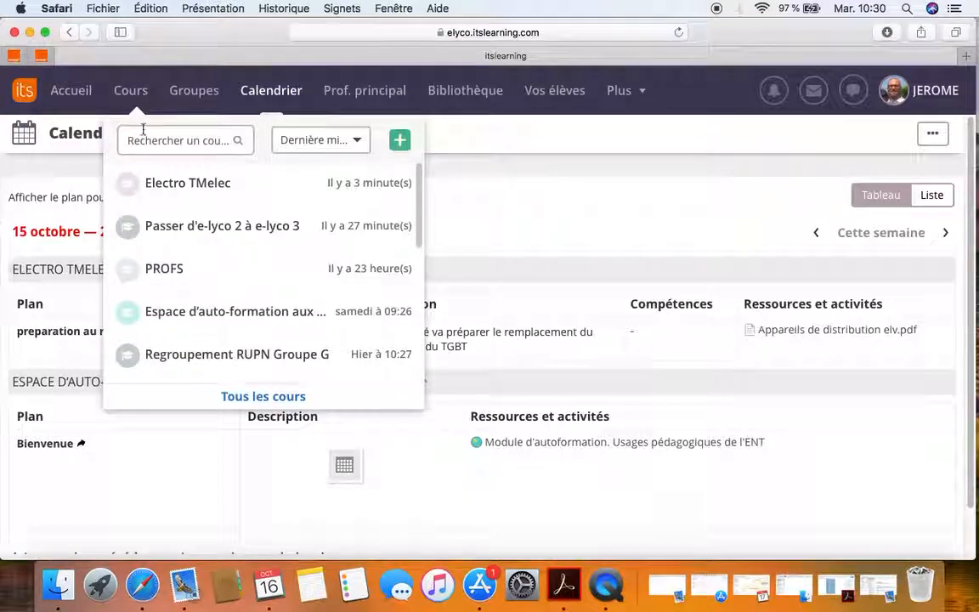
pyautogui.click(167, 188)
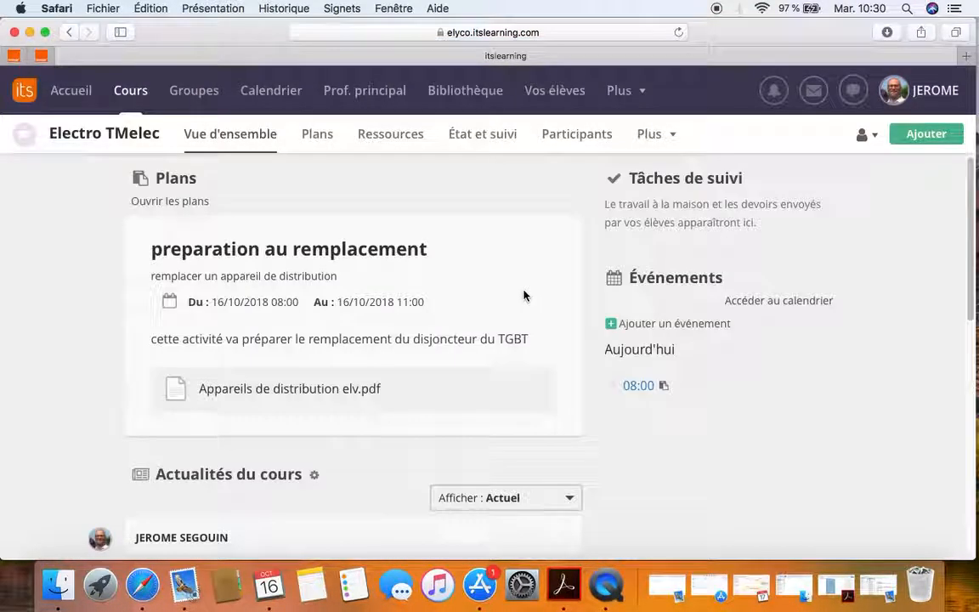
pyautogui.scroll(-4, 537, 281)
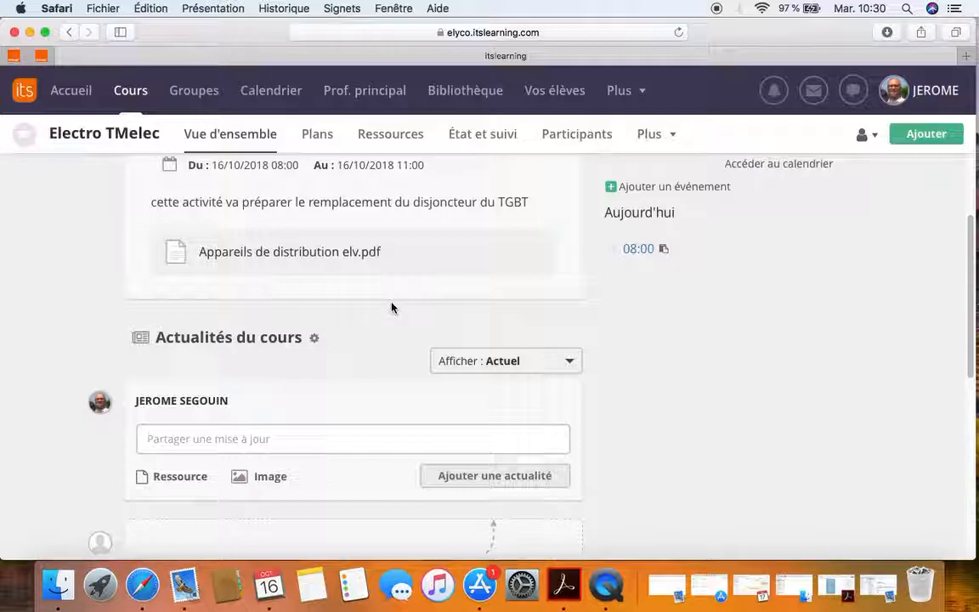
pyautogui.scroll(-1, 391, 306)
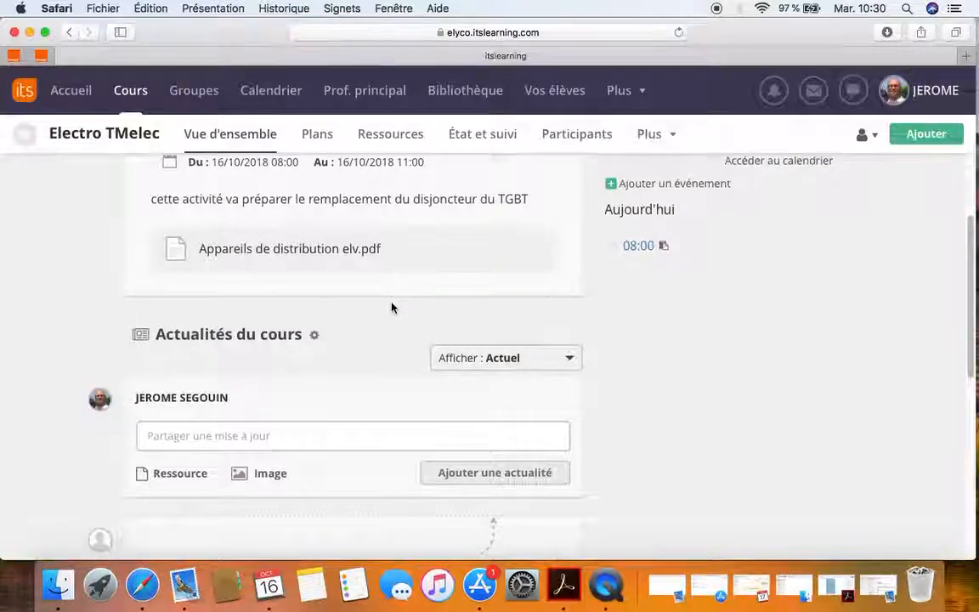
pyautogui.click(319, 136)
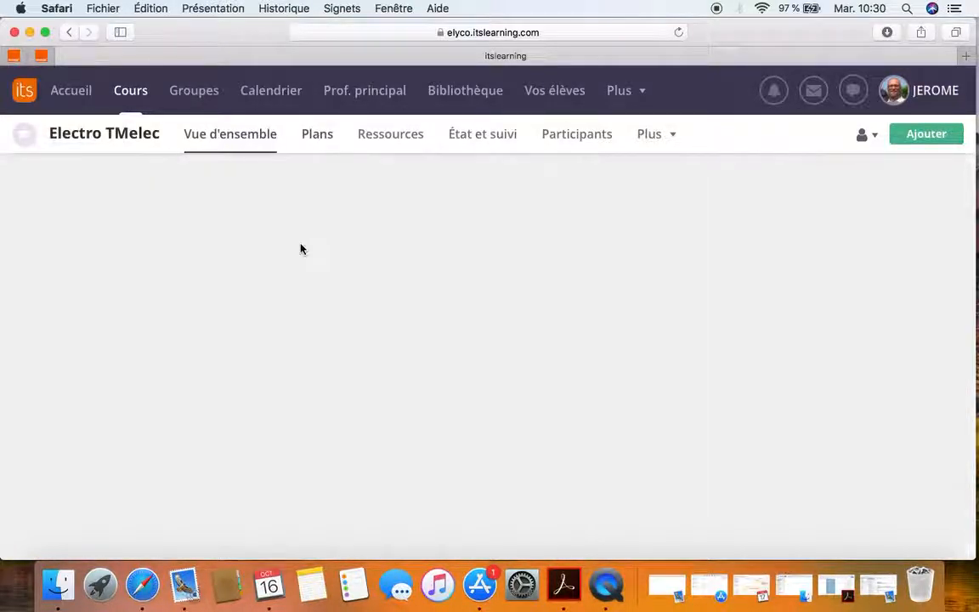
pyautogui.scroll(-2, 527, 313)
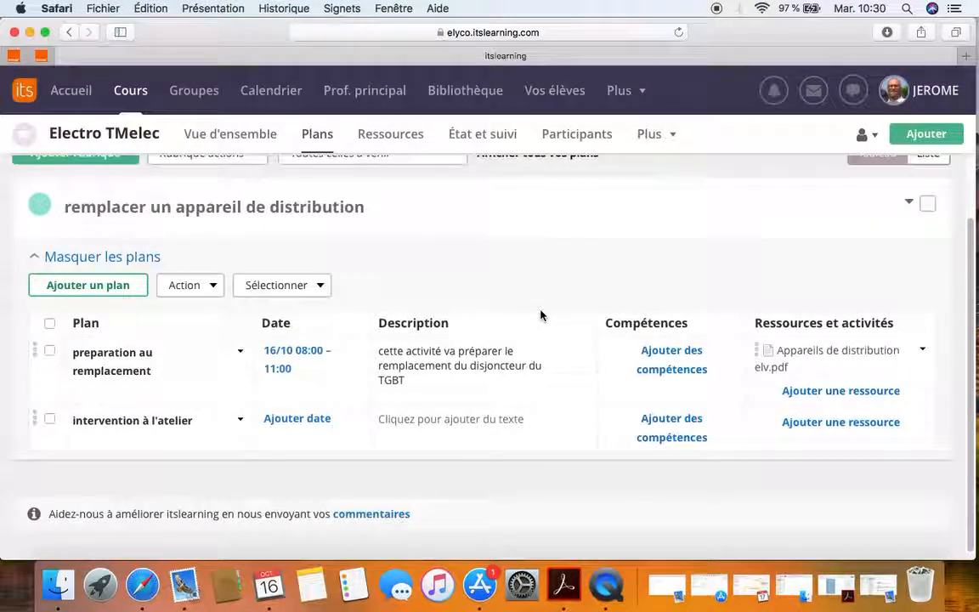